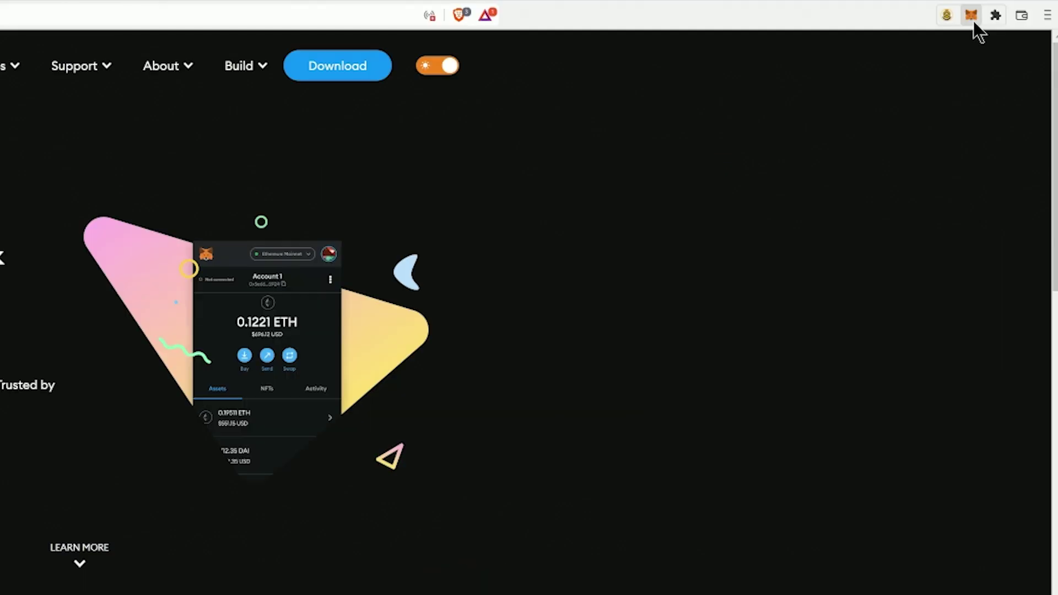
From the MetaMask account menu, go to Settings > Networks and choose Add Network
{"action": "left_click", "coordinate": [972, 20]}
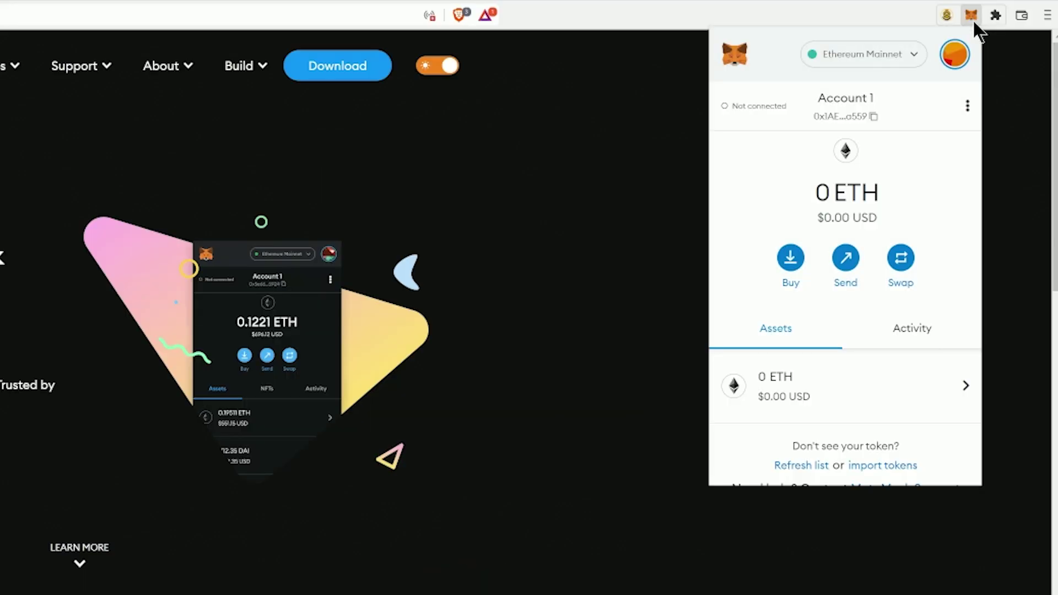
{"action": "left_click", "coordinate": [948, 65]}
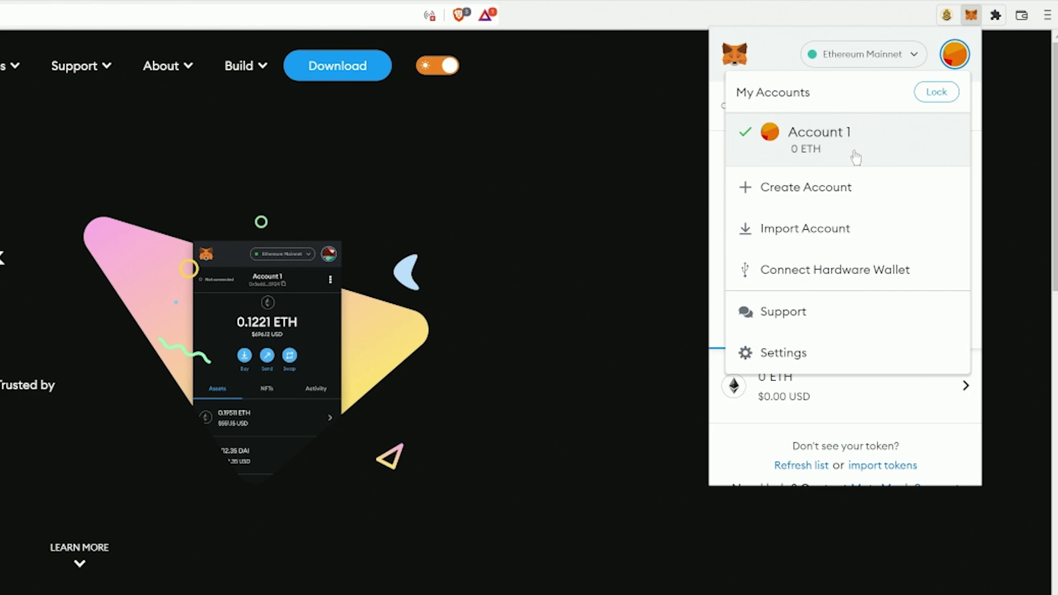
{"action": "left_click", "coordinate": [814, 343]}
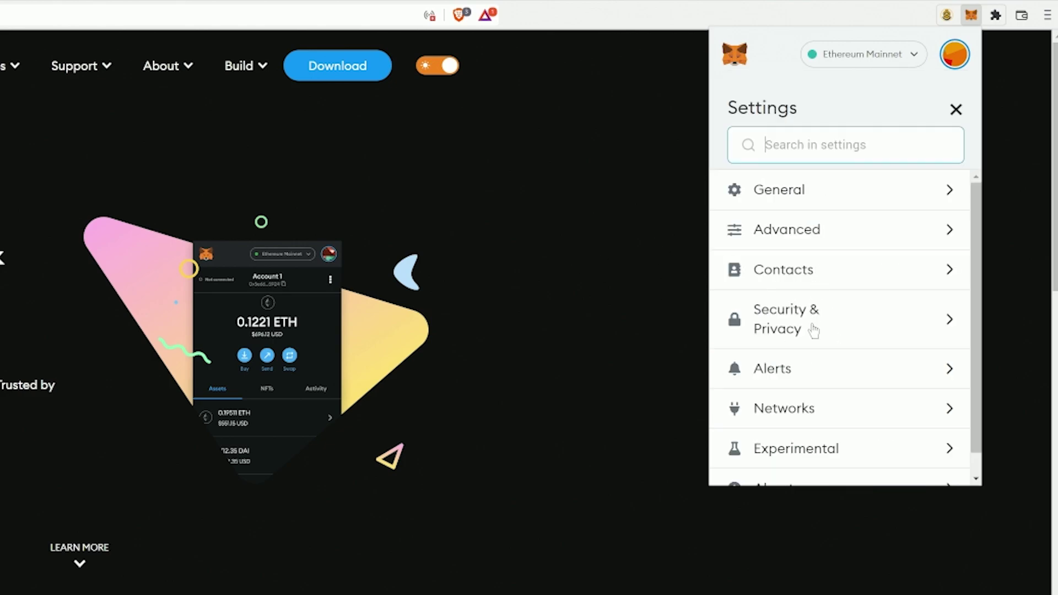
{"action": "left_click", "coordinate": [807, 421]}
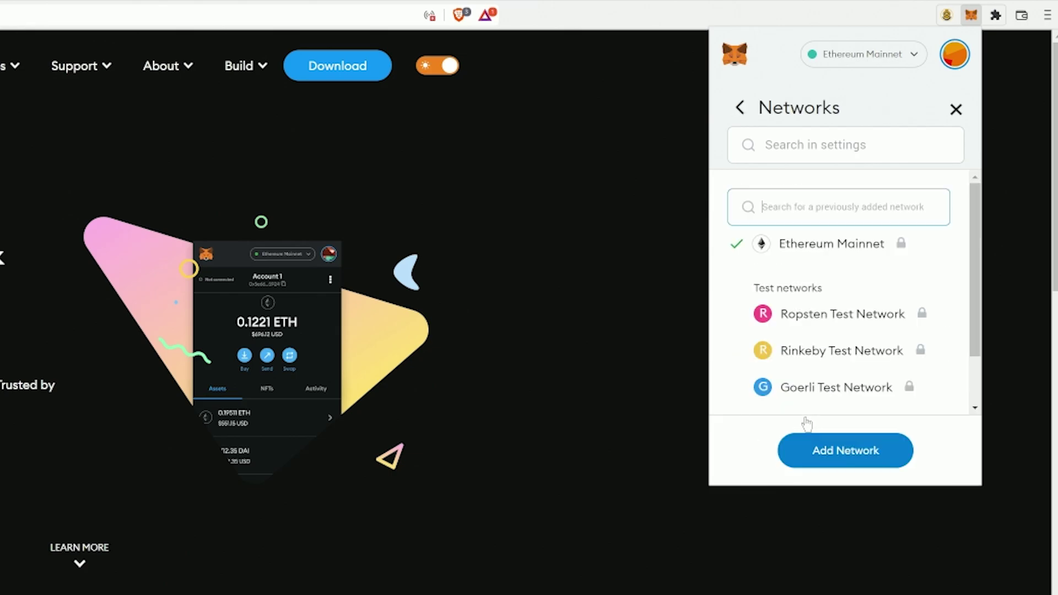
{"action": "left_click", "coordinate": [831, 456]}
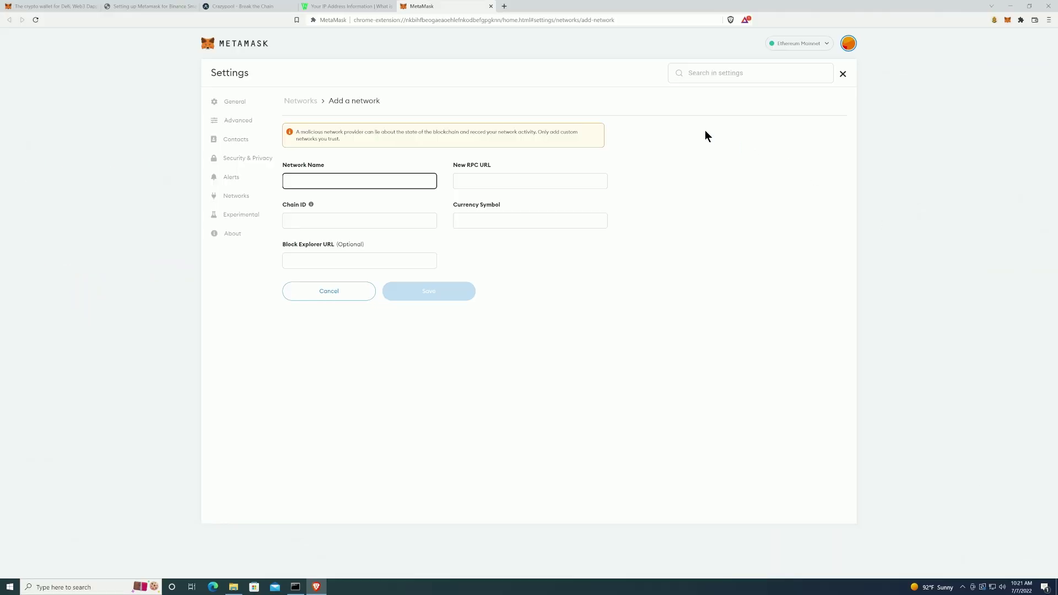
Copy the RPC URL link address from the BSC setup article
{"action": "left_click", "coordinate": [157, 7]}
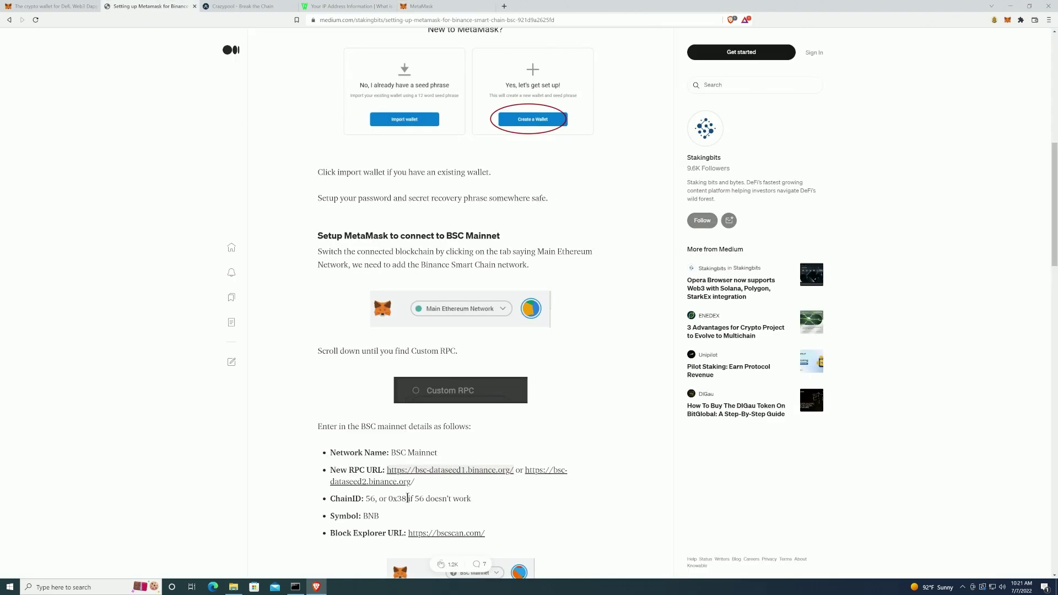
{"action": "left_click_drag", "start_coordinate": [387, 470], "coordinate": [512, 470]}
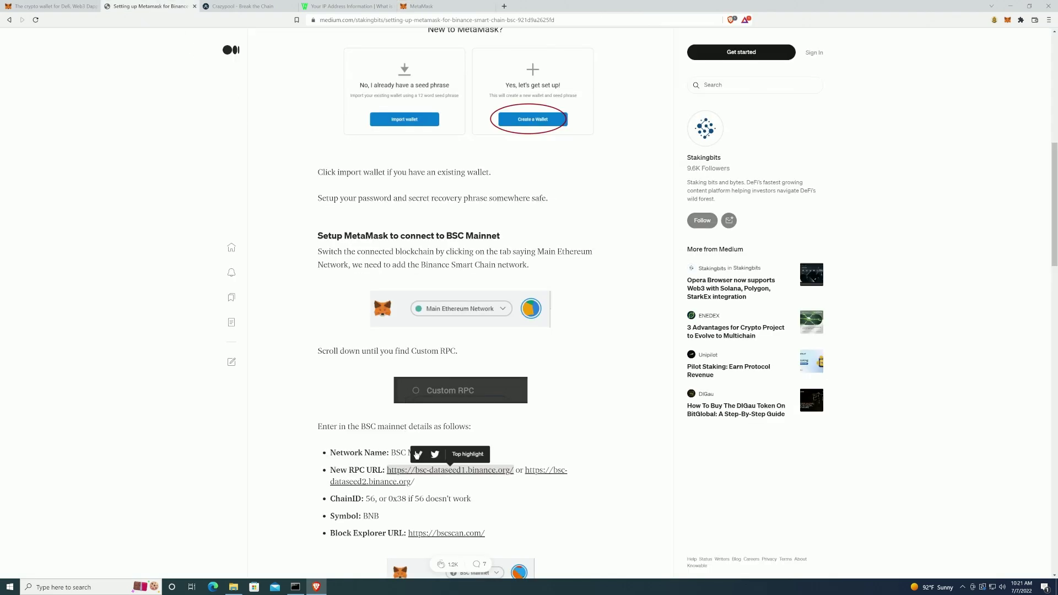
{"action": "left_click", "coordinate": [520, 473]}
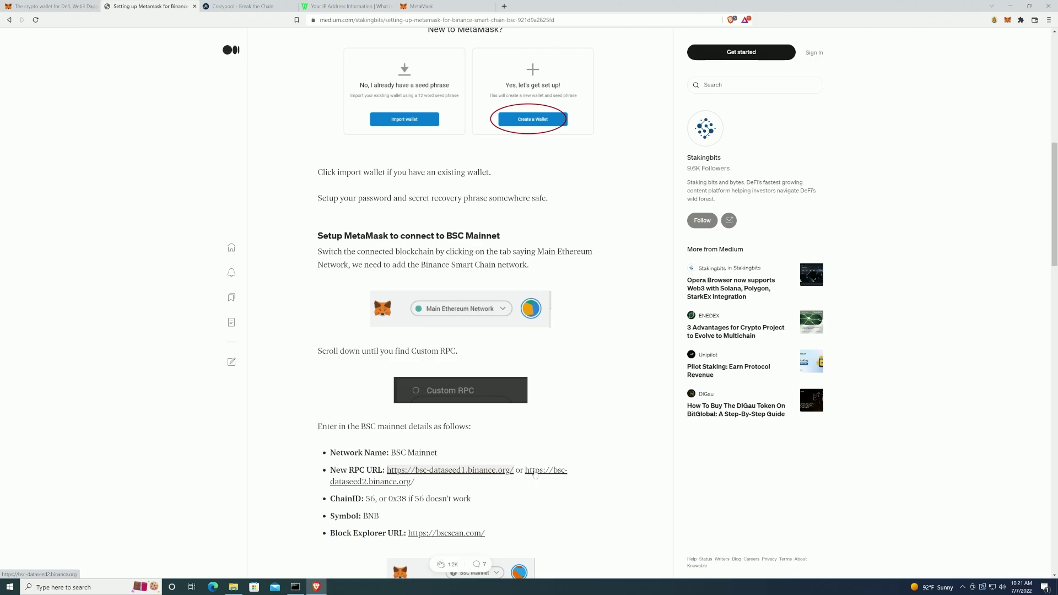
{"action": "right_click", "coordinate": [453, 474]}
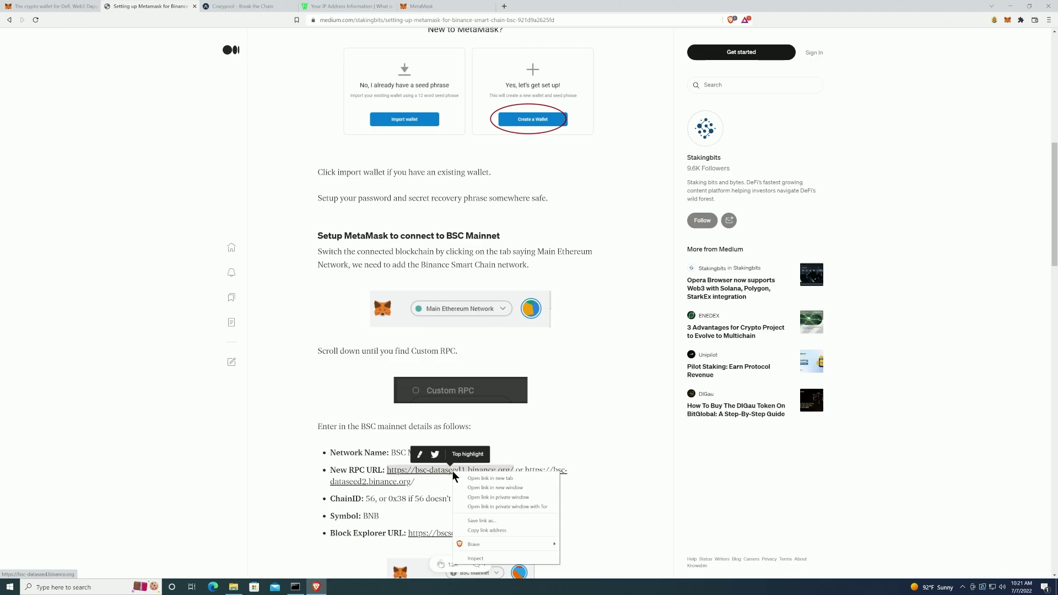
{"action": "left_click", "coordinate": [489, 529]}
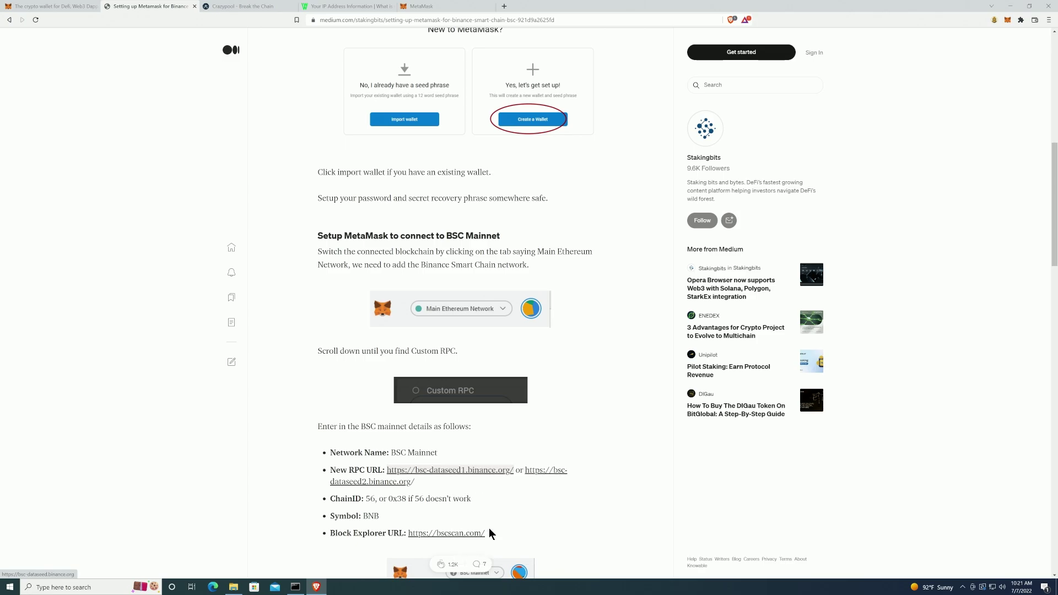
{"action": "left_click", "coordinate": [408, 8]}
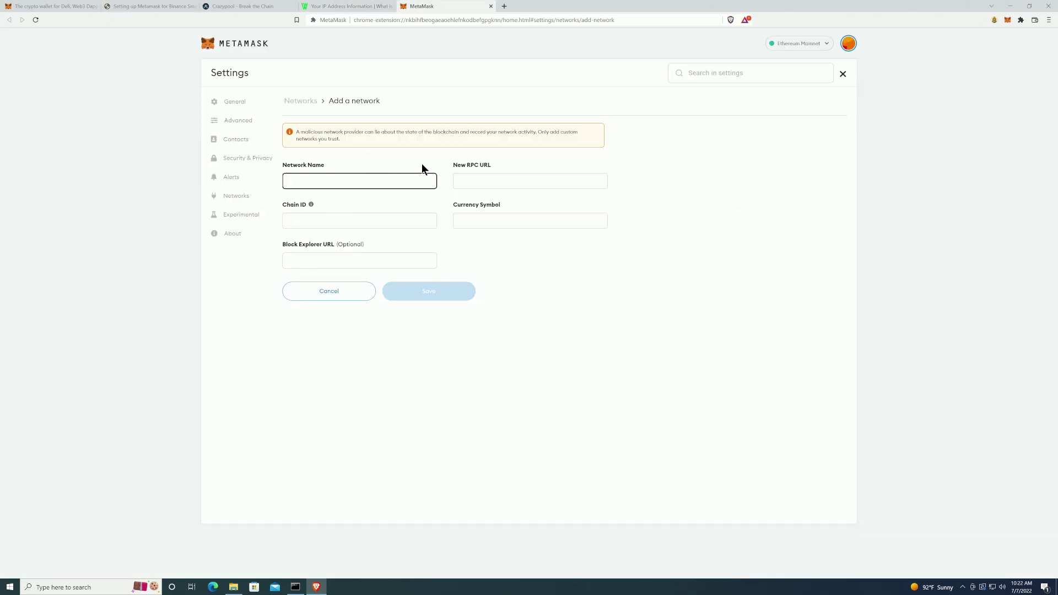
Enter network name BSC, paste the RPC URL, and set chain ID 56
{"action": "type", "text": "BSC"}
{"action": "key", "text": "Tab"}
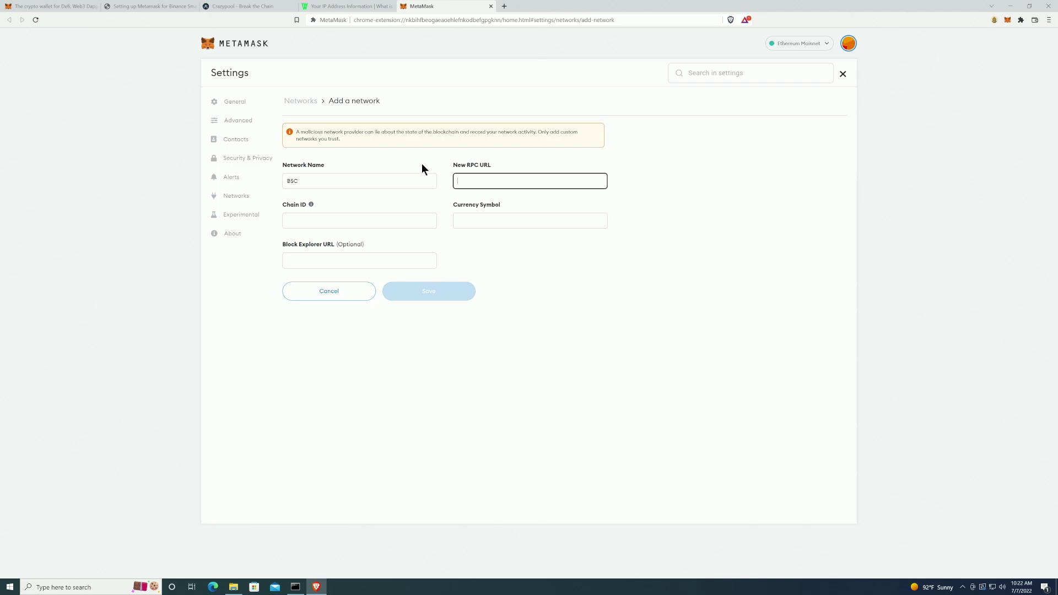
{"action": "type", "text": "https://bsc-dataseed.binance.org/"}
{"action": "key", "text": "Tab"}
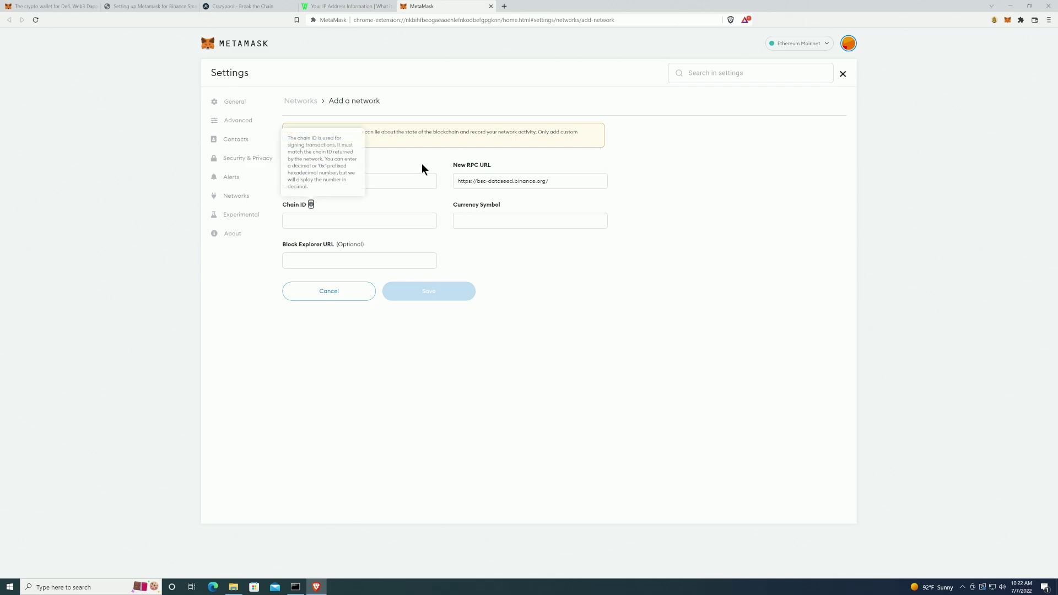
{"action": "key", "text": "Tab"}
{"action": "type", "text": "56"}
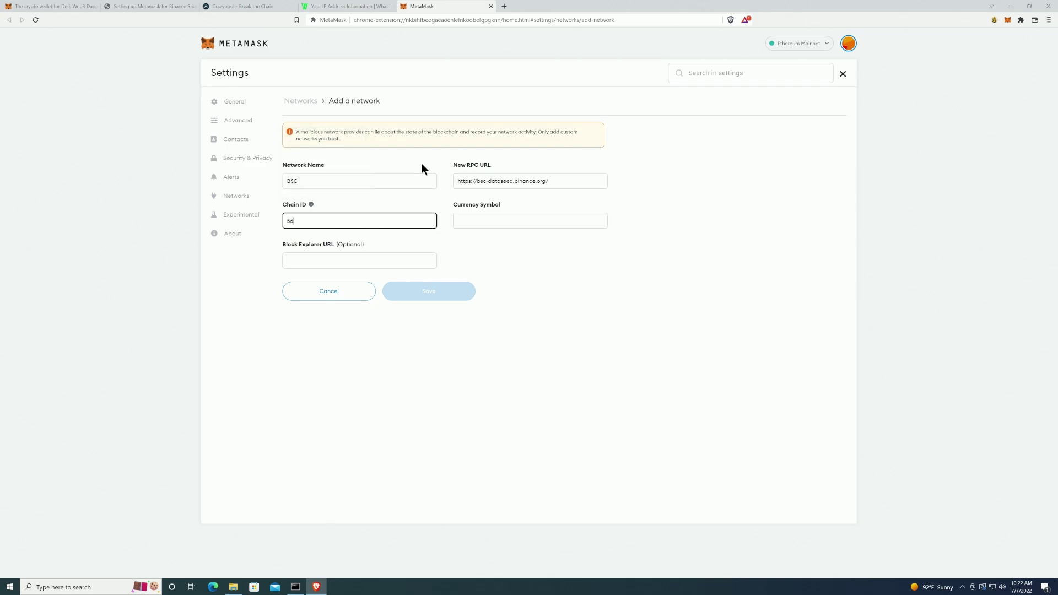
{"action": "key", "text": "Tab"}
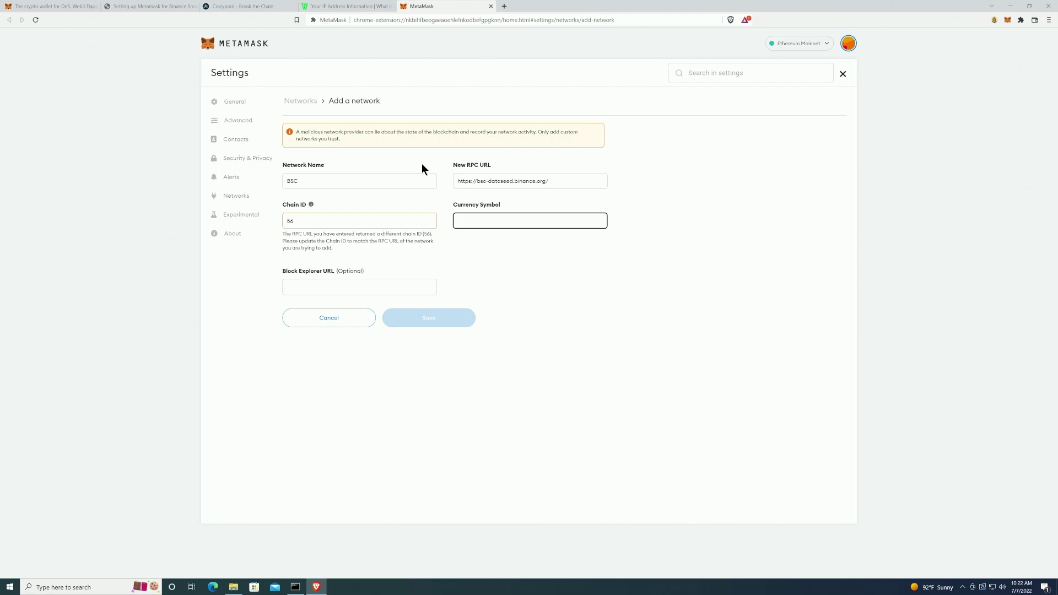
Replace the chain ID with 0x38 from the article and enter currency symbol BNB
{"action": "left_click", "coordinate": [172, 7]}
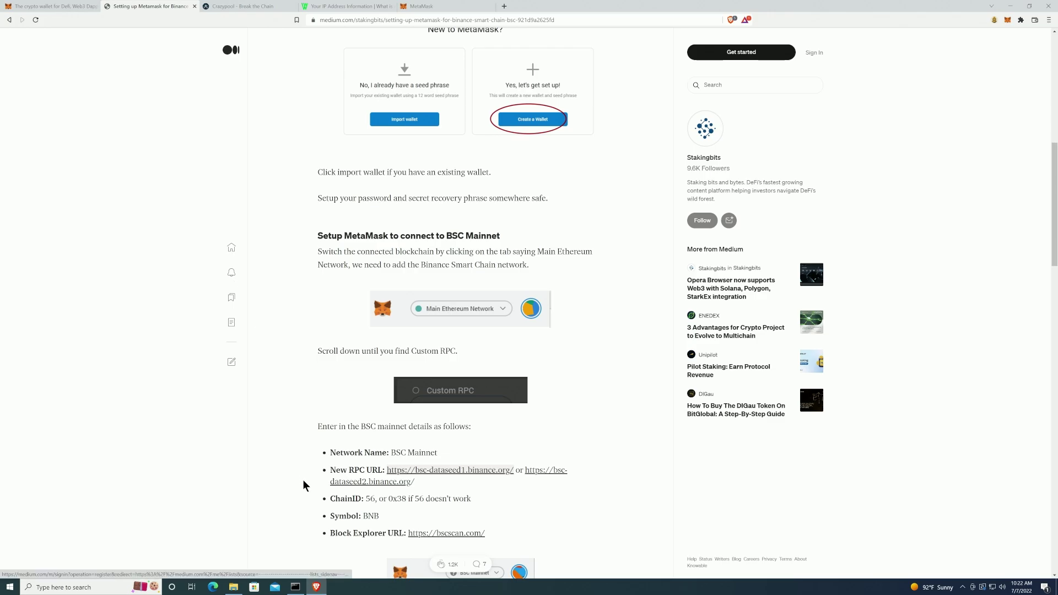
{"action": "double_click", "coordinate": [396, 498]}
{"action": "key", "text": "ctrl+c"}
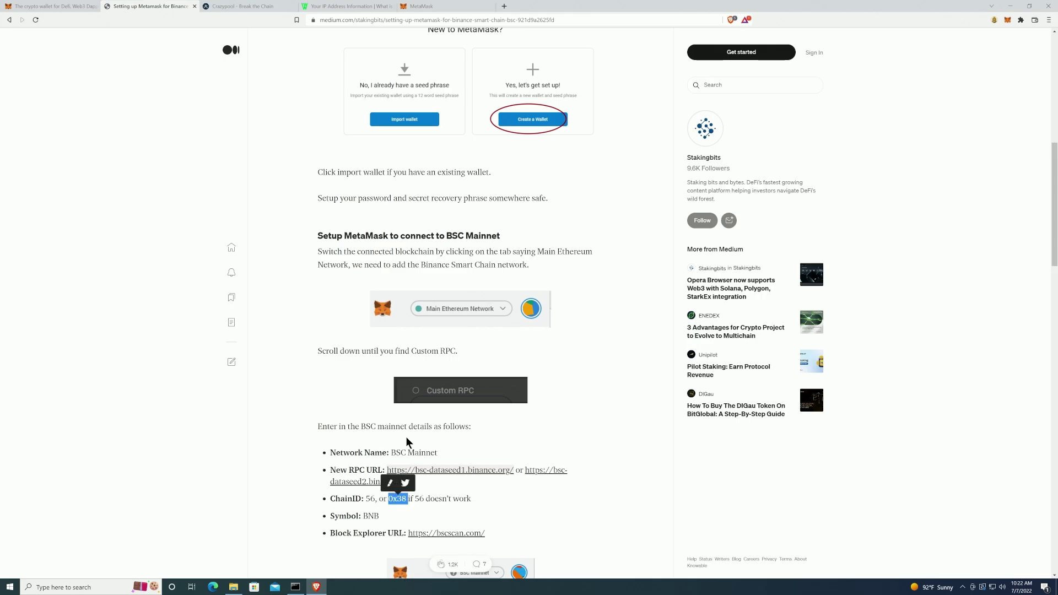
{"action": "left_click", "coordinate": [431, 8]}
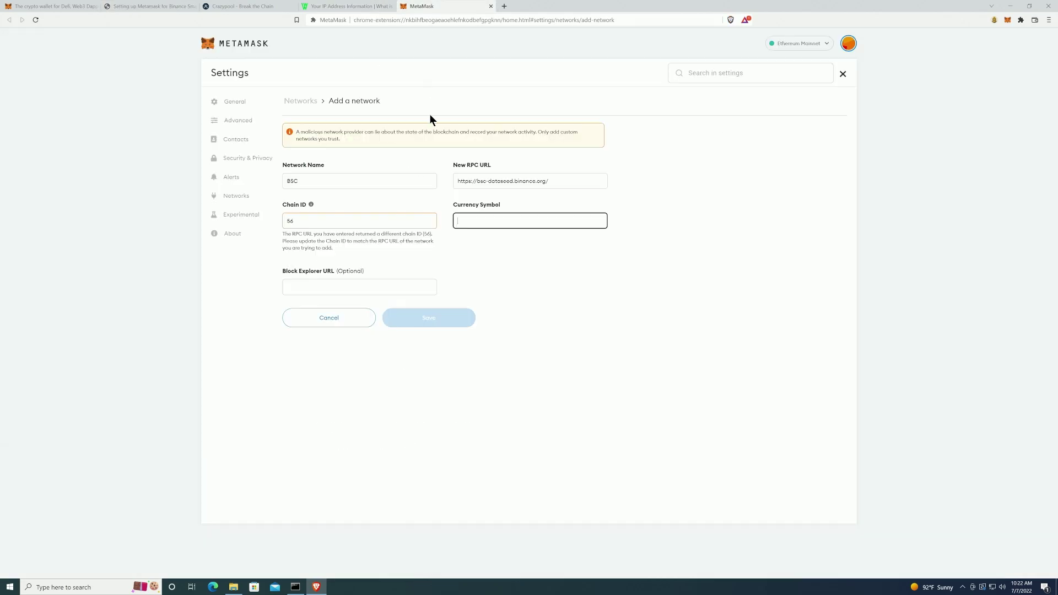
{"action": "double_click", "coordinate": [403, 218]}
{"action": "key", "text": "ctrl+v"}
{"action": "key", "text": "Tab"}
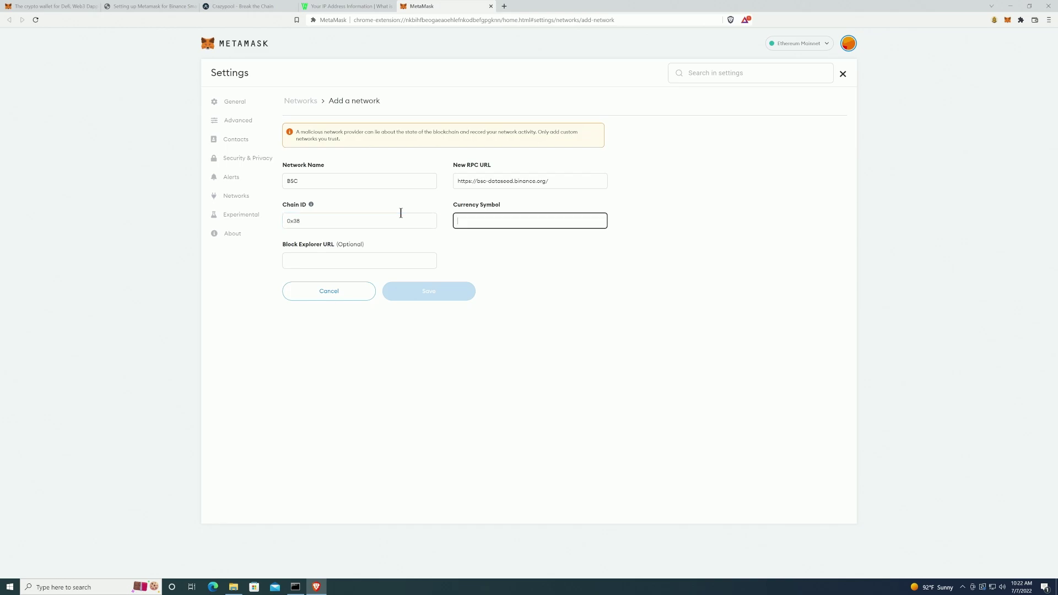
{"action": "type", "text": "BNB"}
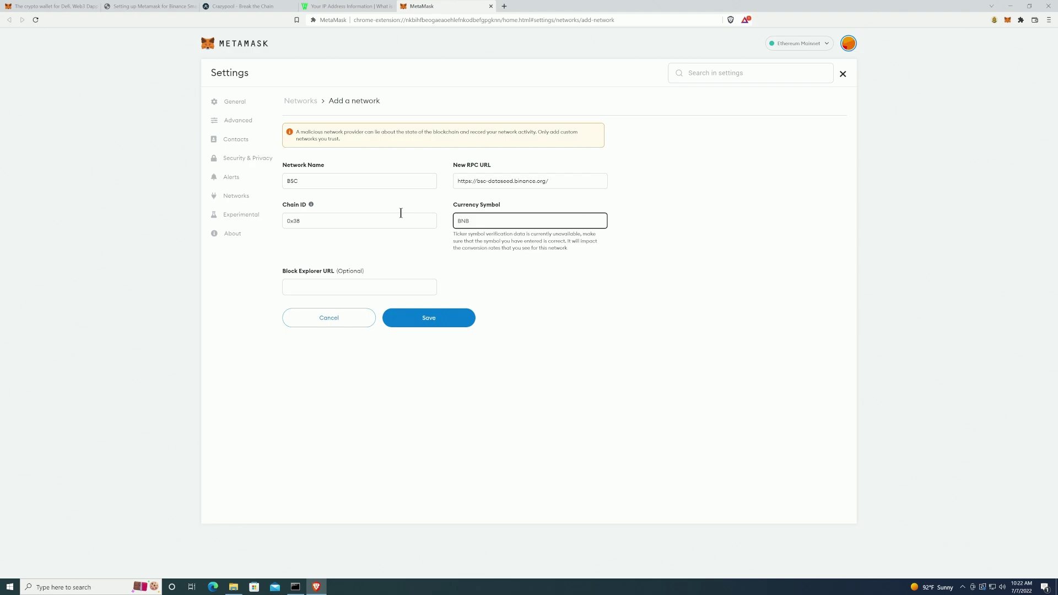
{"action": "key", "text": "Tab"}
Paste the bscscan.com link as block explorer URL, re-enter the currency symbol, and save
{"action": "left_click", "coordinate": [159, 6]}
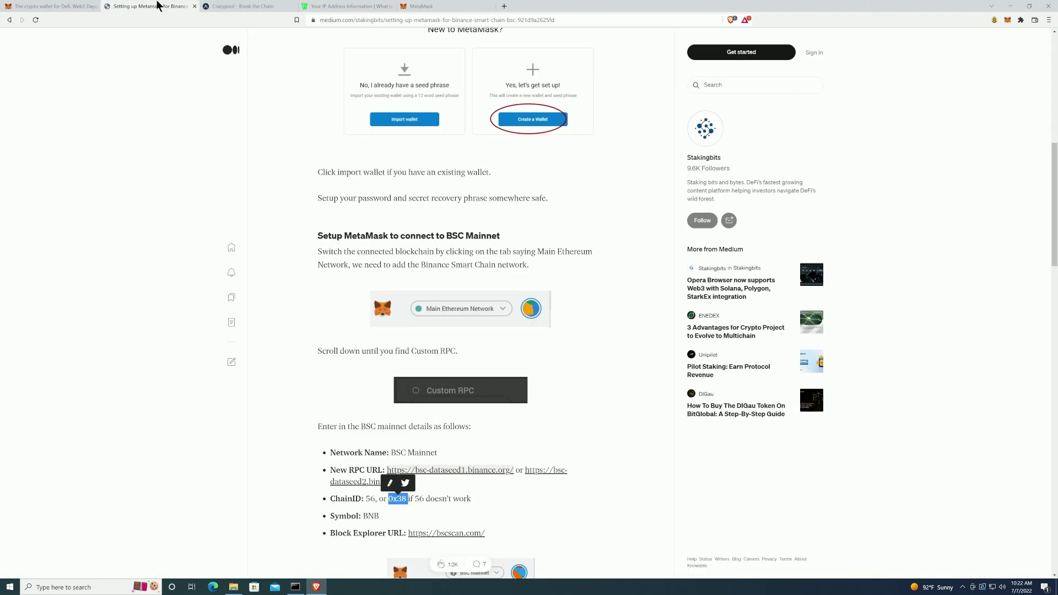
{"action": "right_click", "coordinate": [444, 534]}
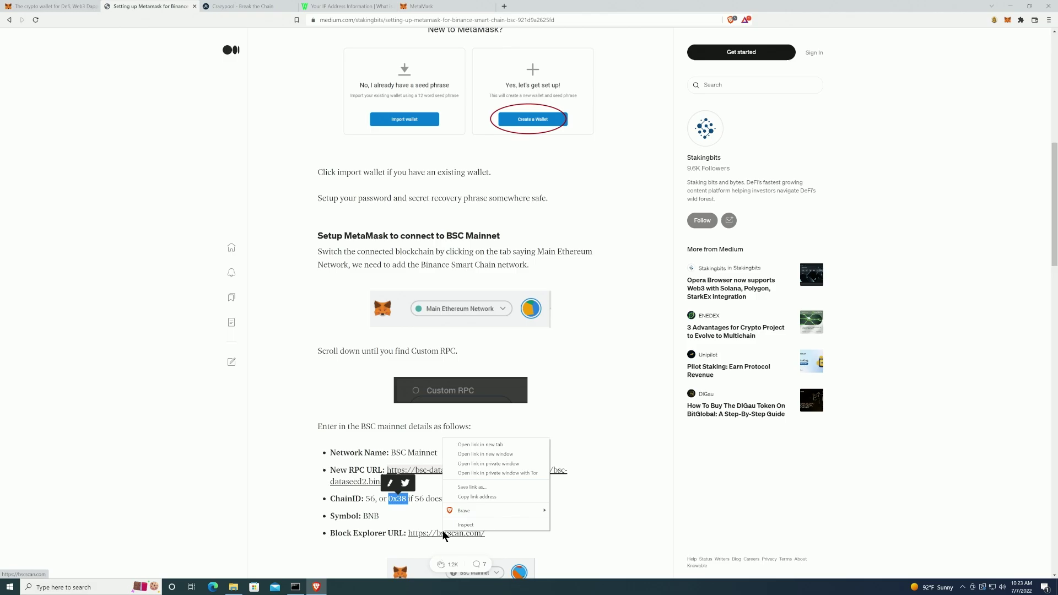
{"action": "left_click", "coordinate": [477, 497]}
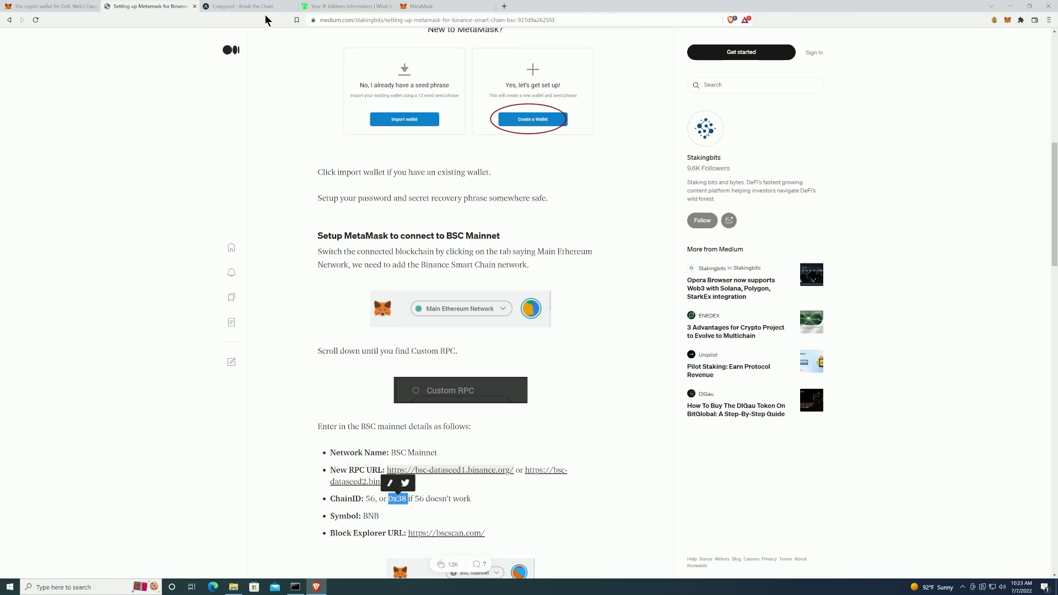
{"action": "left_click", "coordinate": [432, 7]}
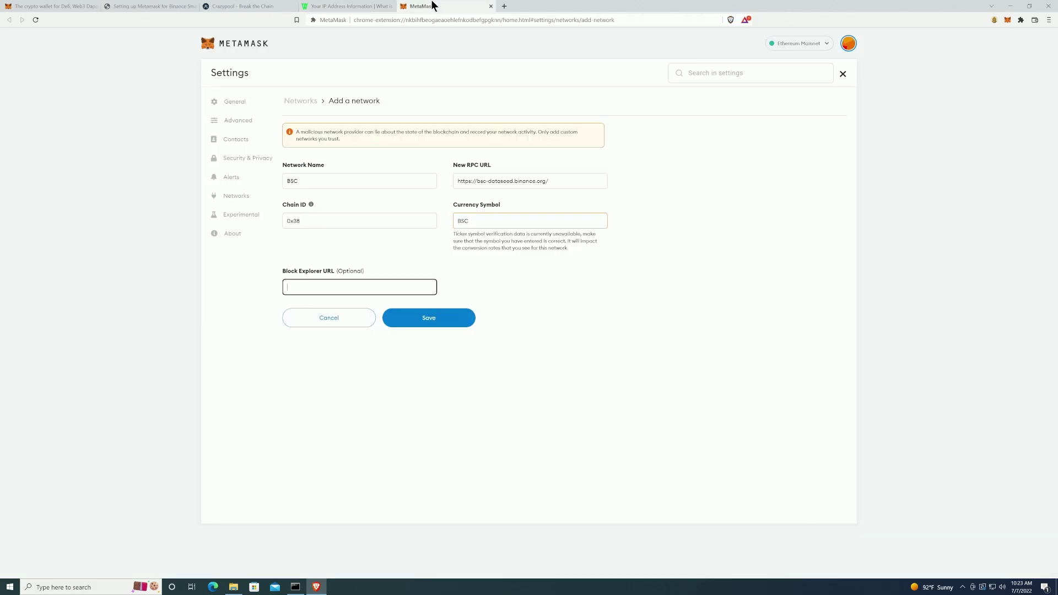
{"action": "right_click", "coordinate": [353, 290]}
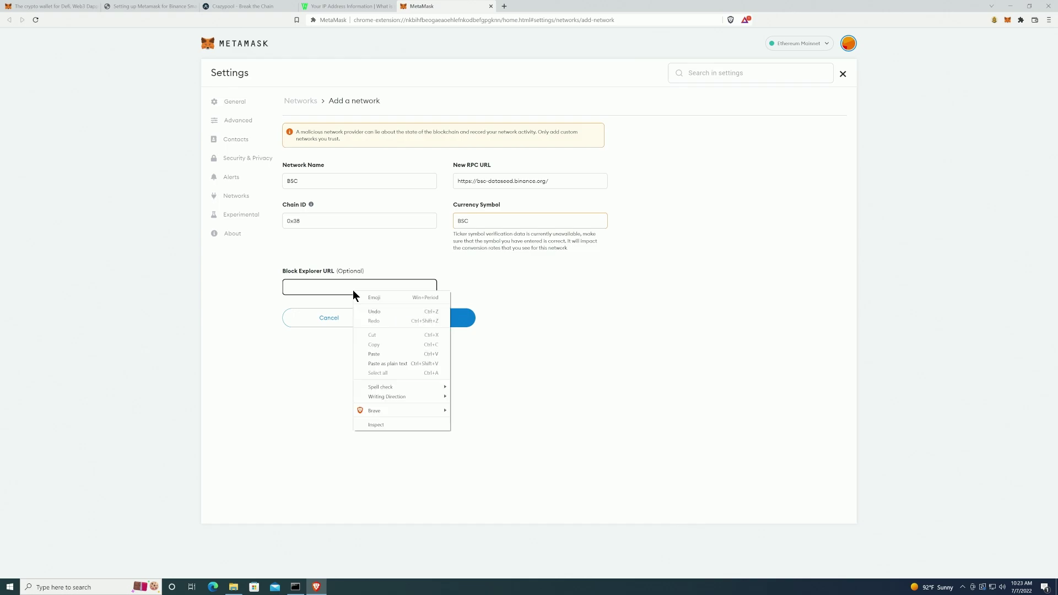
{"action": "left_click", "coordinate": [371, 353]}
{"action": "double_click", "coordinate": [482, 222]}
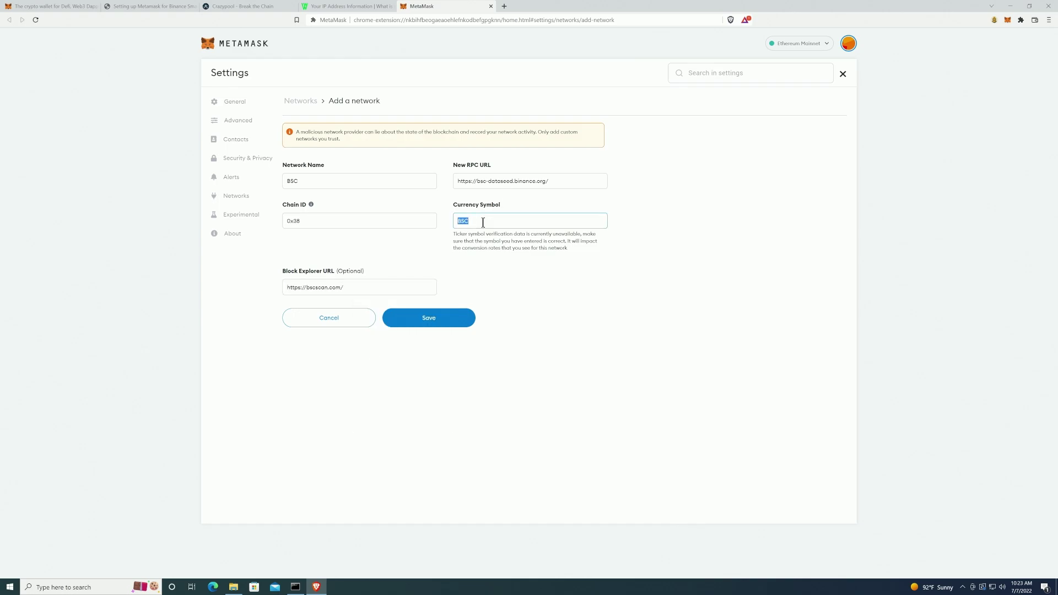
{"action": "type", "text": "BNB"}
{"action": "left_click", "coordinate": [429, 318]}
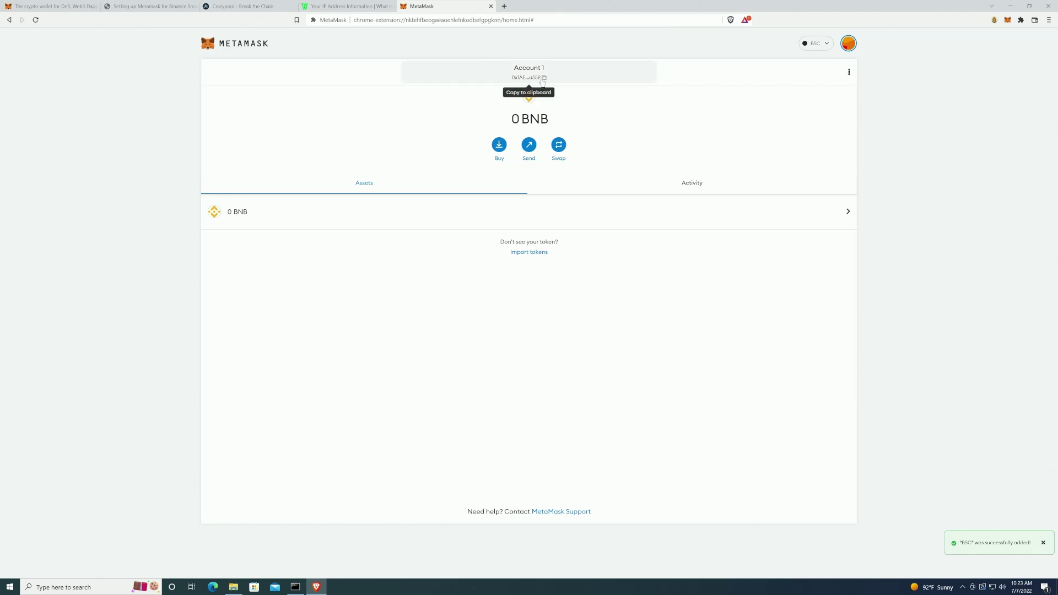
Copy Account 1's wallet address from the MetaMask home on BSC
{"action": "left_click", "coordinate": [543, 79]}
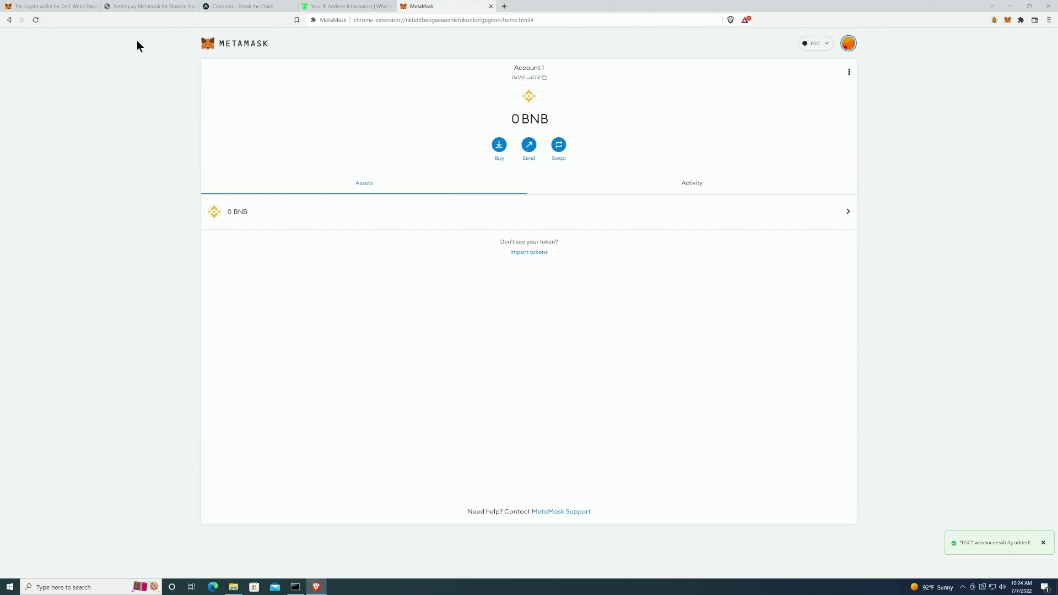
Open the Crazypool miner dashboard for the saved wallet address
{"action": "left_click", "coordinate": [233, 7]}
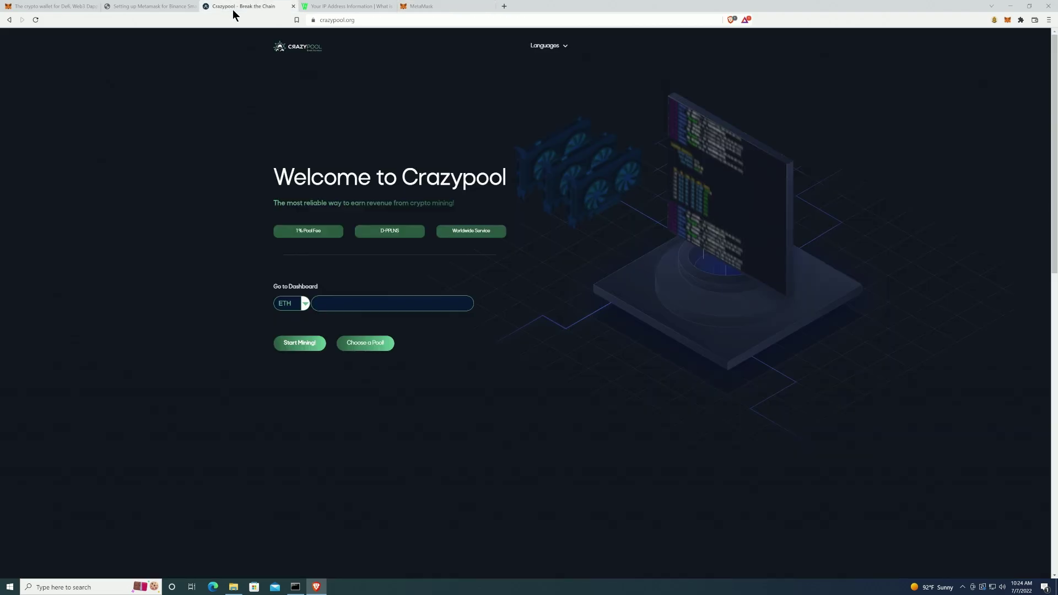
{"action": "left_click", "coordinate": [350, 307]}
{"action": "left_click", "coordinate": [356, 323]}
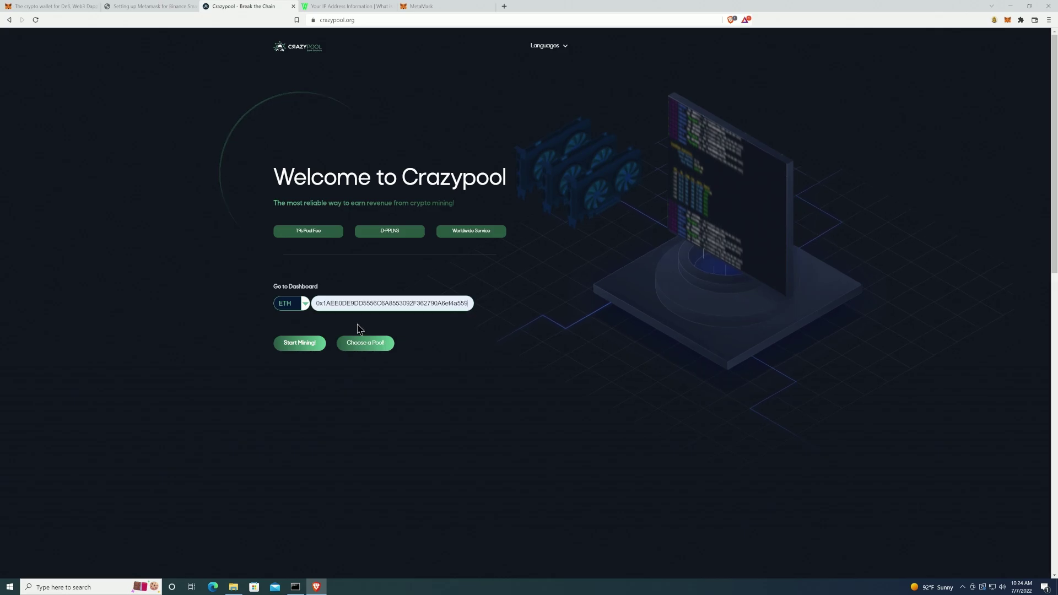
{"action": "key", "text": "Return"}
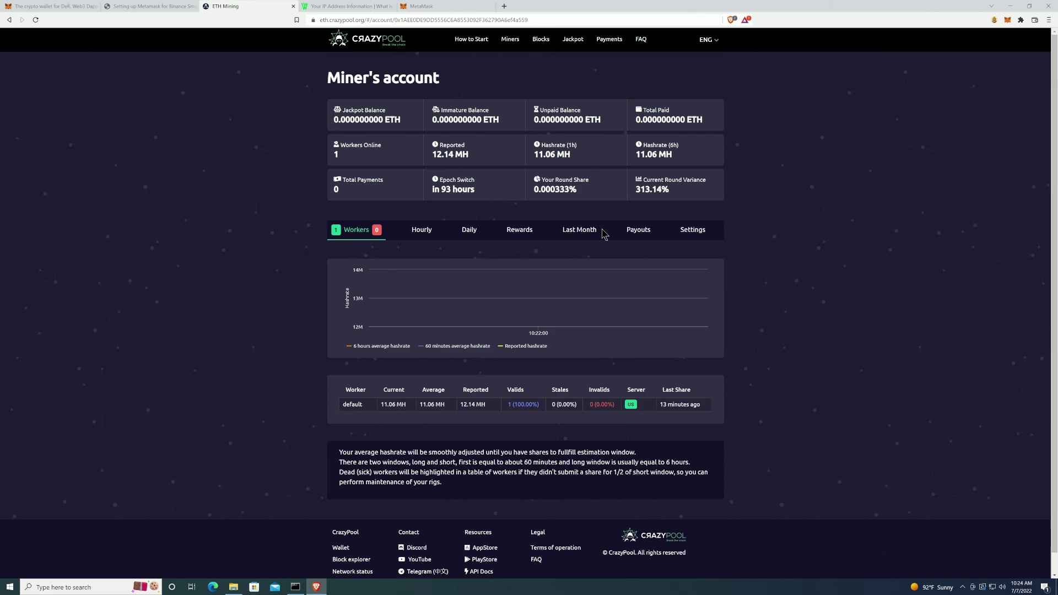
In payout settings, choose Binance Smart Chain (BSC) and set the payment threshold to 0.01
{"action": "left_click", "coordinate": [683, 230]}
{"action": "scroll", "coordinate": [449, 285], "scroll_direction": "down", "scroll_amount": 3}
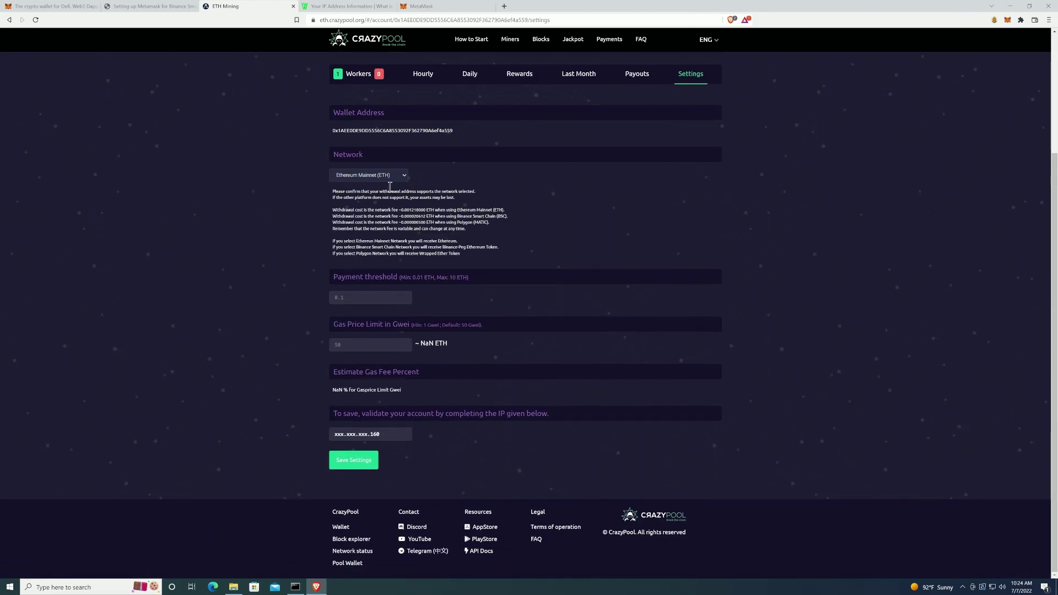
{"action": "left_click", "coordinate": [367, 176]}
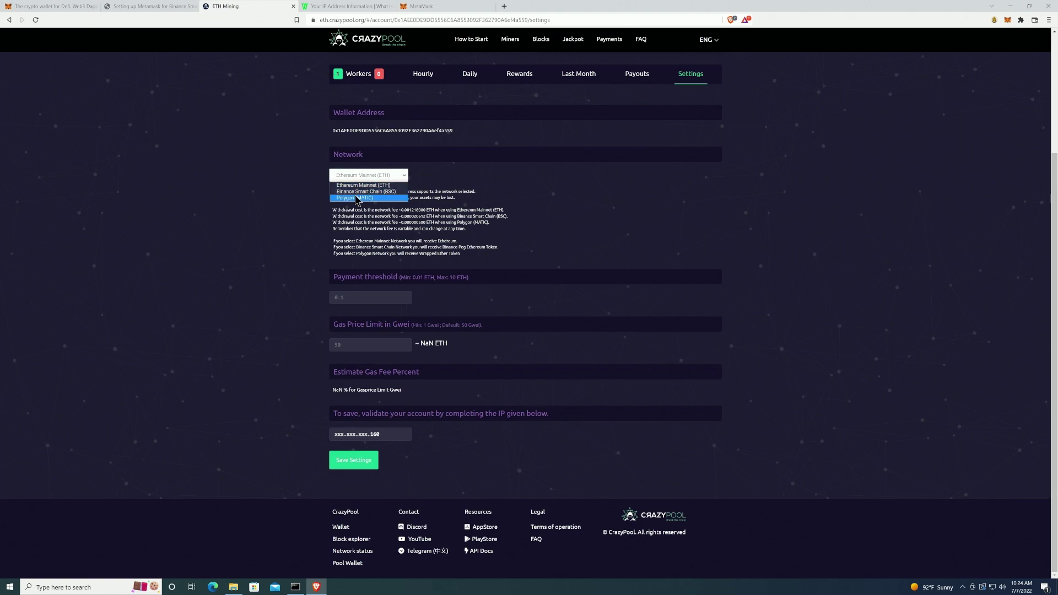
{"action": "left_click", "coordinate": [363, 191]}
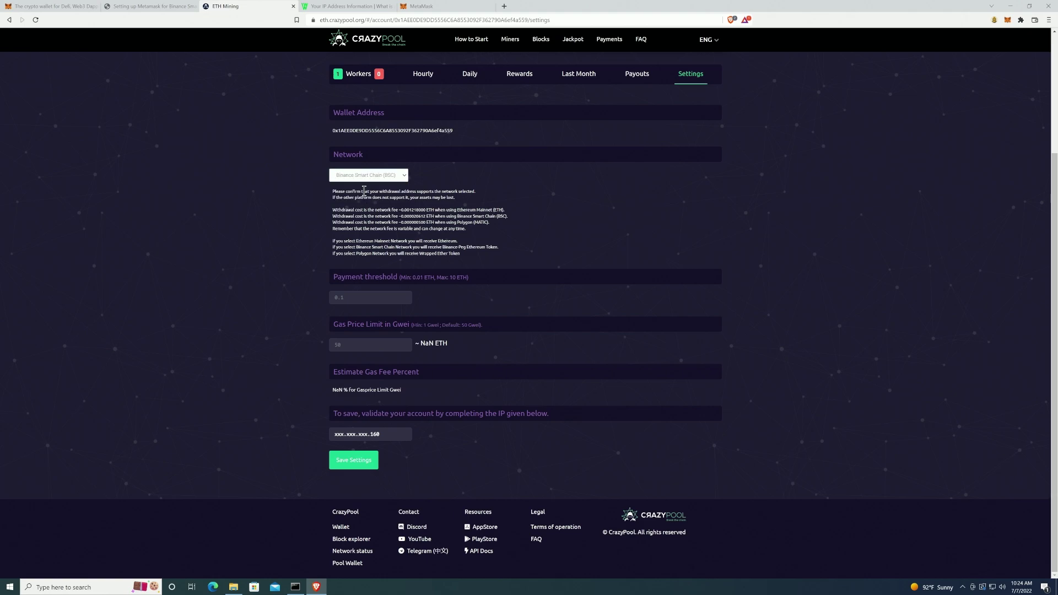
{"action": "left_click", "coordinate": [364, 293]}
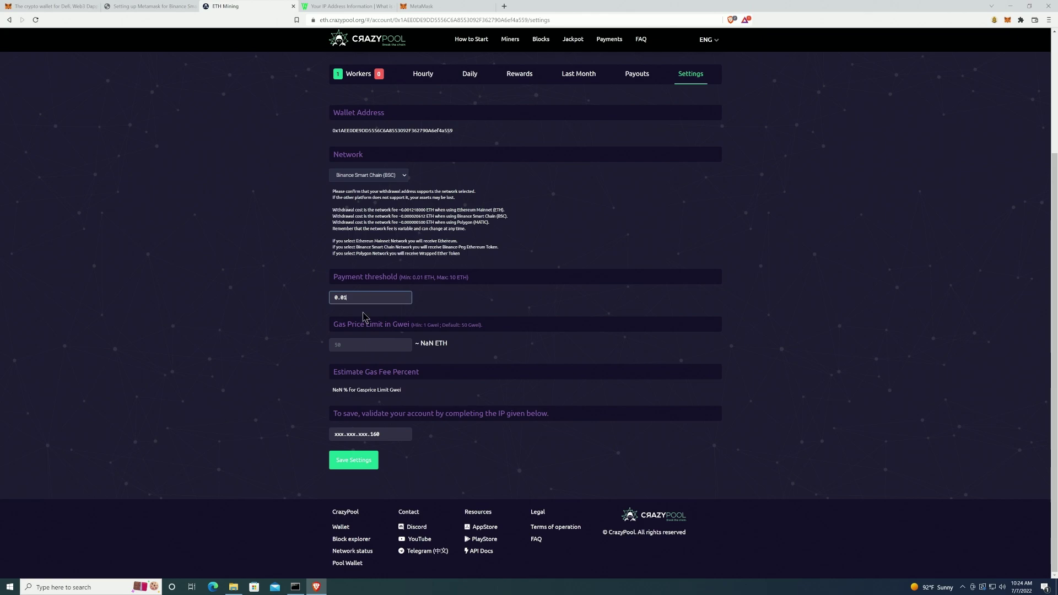
{"action": "left_click", "coordinate": [367, 343]}
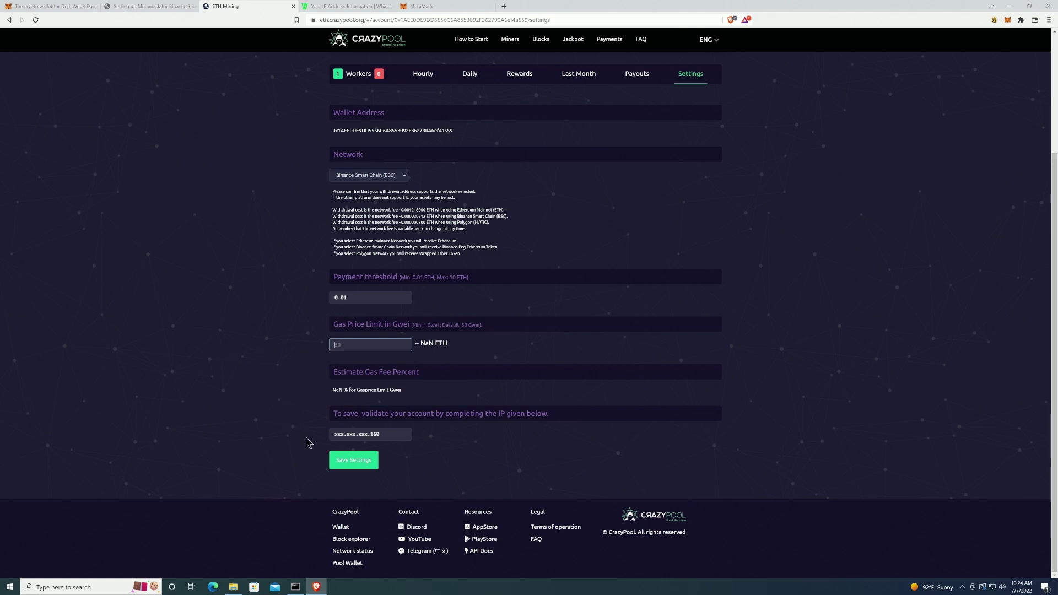
{"action": "left_click", "coordinate": [355, 436]}
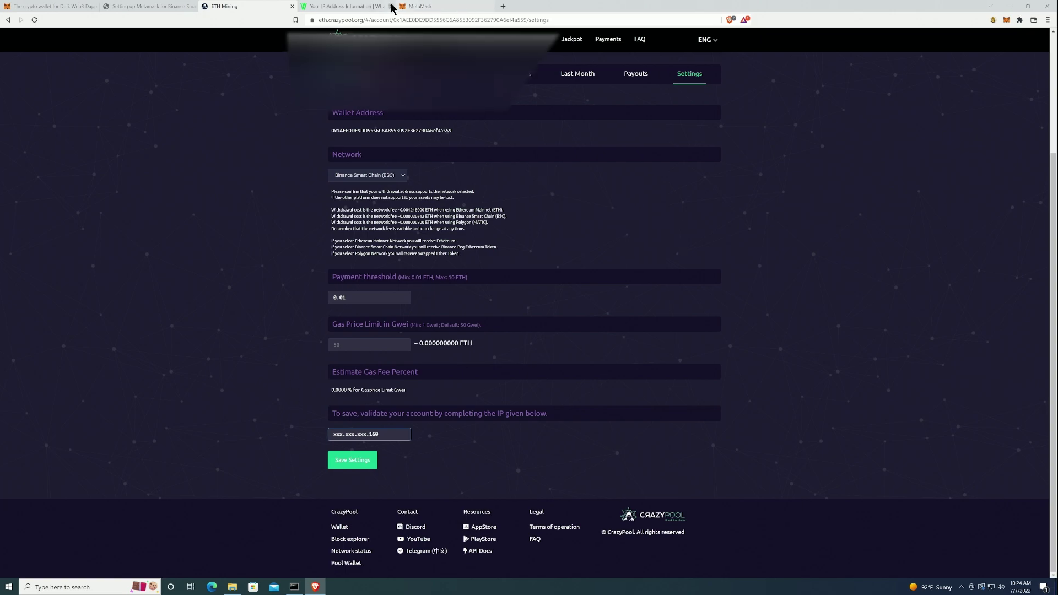
Copy the public IP from whatismyip.org into Crazypool's IP validation field
{"action": "left_click", "coordinate": [345, 6]}
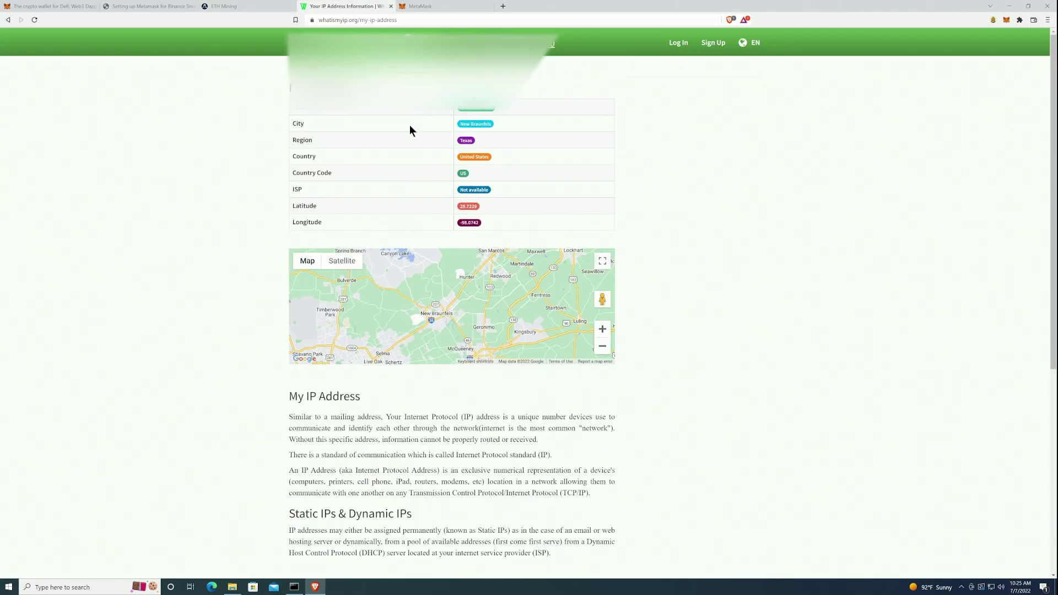
{"action": "right_click", "coordinate": [481, 108]}
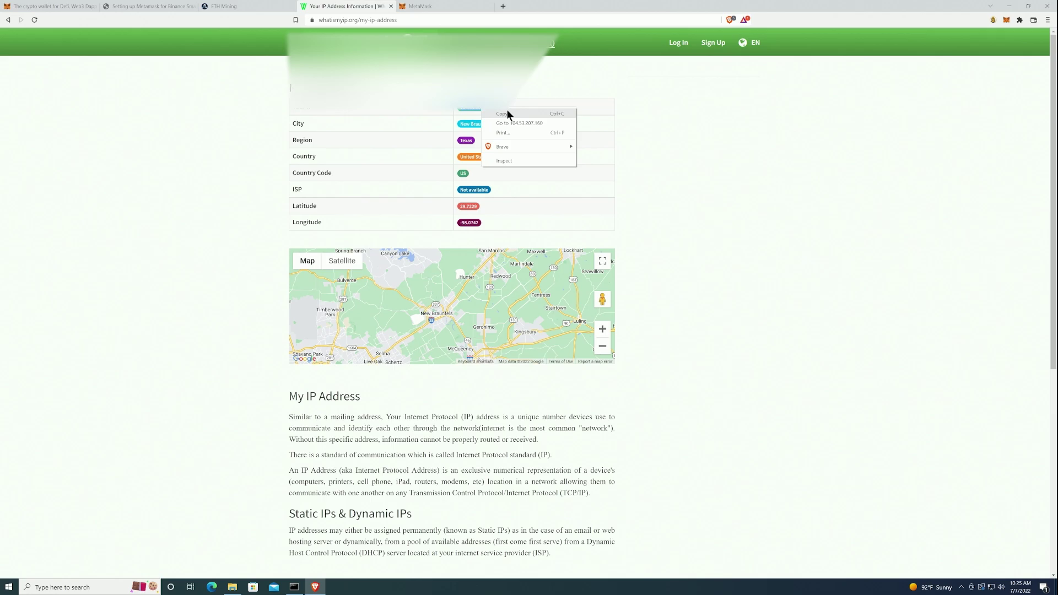
{"action": "left_click", "coordinate": [505, 114]}
{"action": "left_click", "coordinate": [226, 6]}
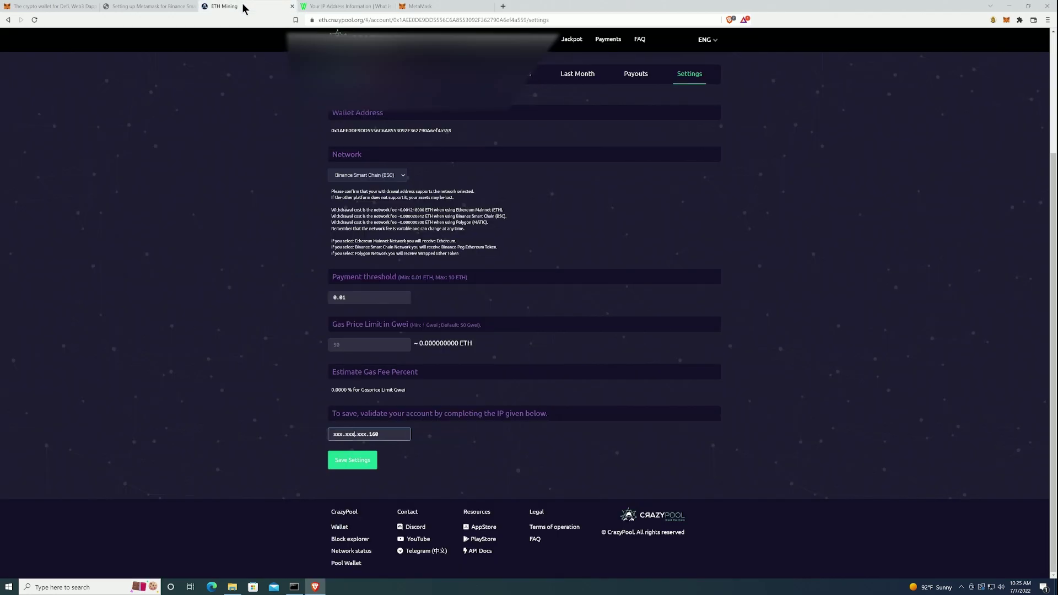
{"action": "left_click", "coordinate": [357, 435]}
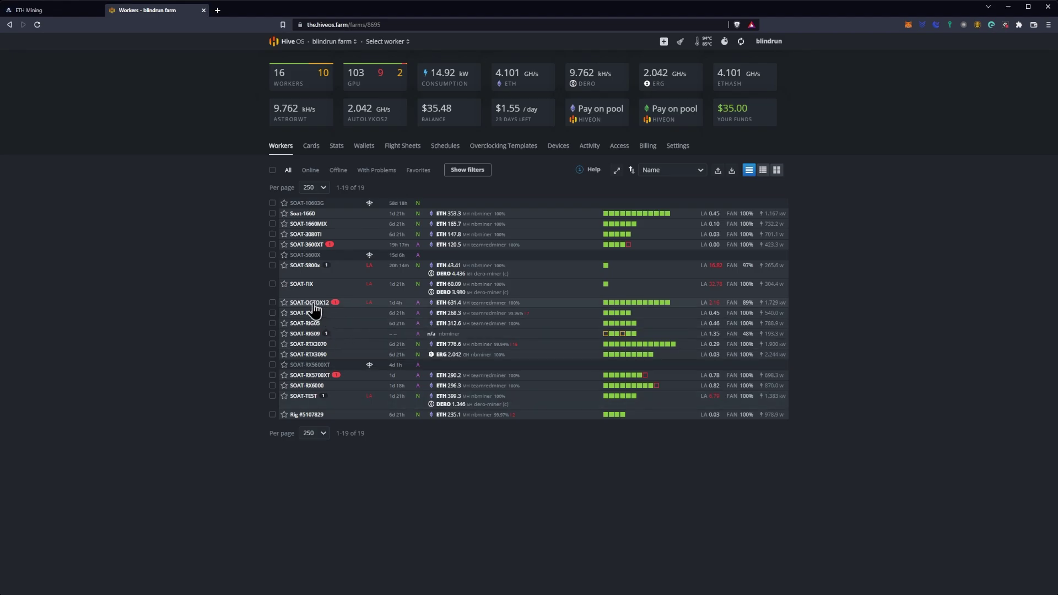
Copy the Remote IP from the SOAT-OCTOX12 worker's Hive OS overview
{"action": "left_click", "coordinate": [319, 304]}
{"action": "scroll", "coordinate": [403, 392], "scroll_direction": "down", "scroll_amount": 2}
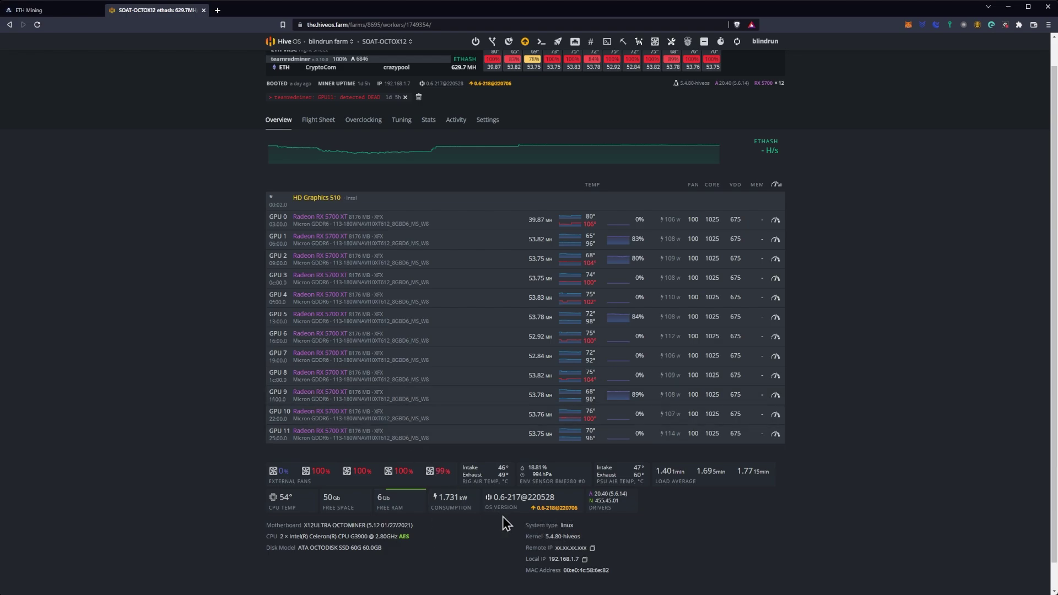
{"action": "left_click", "coordinate": [593, 549]}
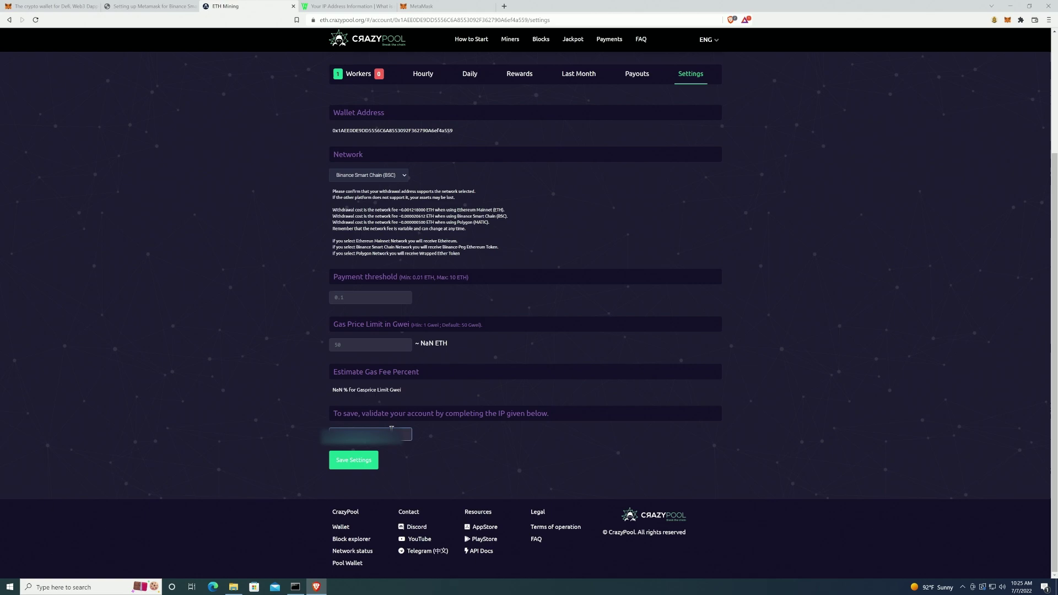
Save the Crazypool BSC payout settings with the IP validation filled in
{"action": "left_click", "coordinate": [362, 465]}
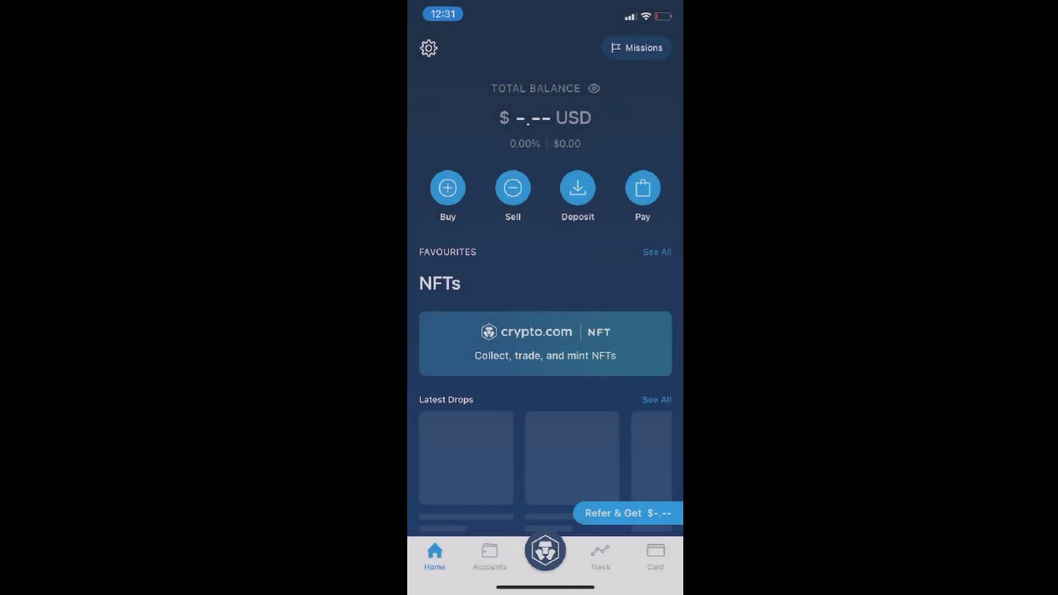
Copy the Crypto.com ETH deposit address with BSC selected as the network
{"action": "left_click", "coordinate": [490, 556]}
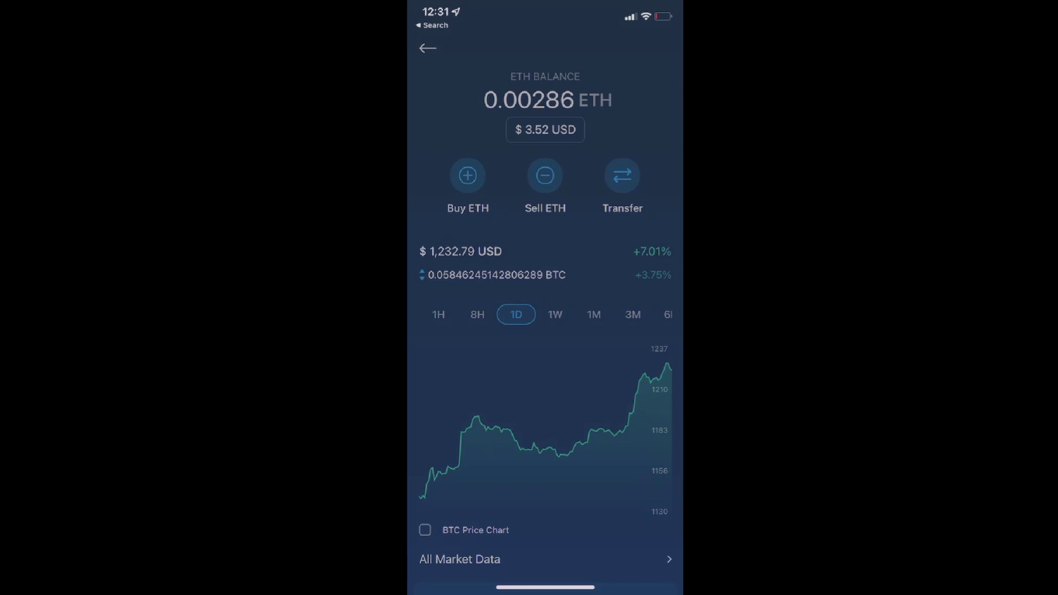
{"action": "left_click", "coordinate": [622, 175]}
{"action": "left_click", "coordinate": [488, 501]}
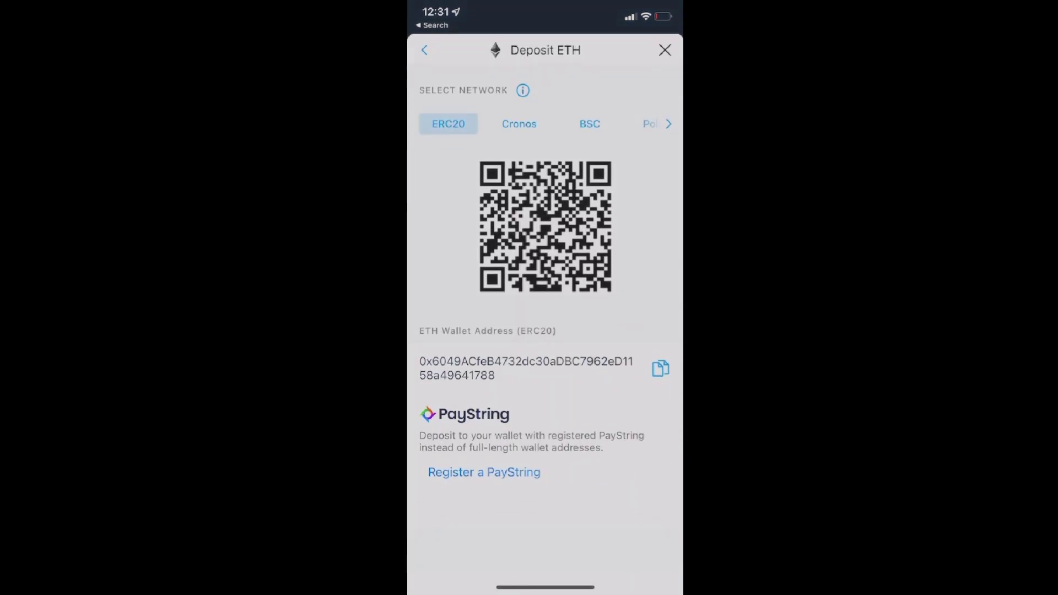
{"action": "left_click", "coordinate": [590, 124]}
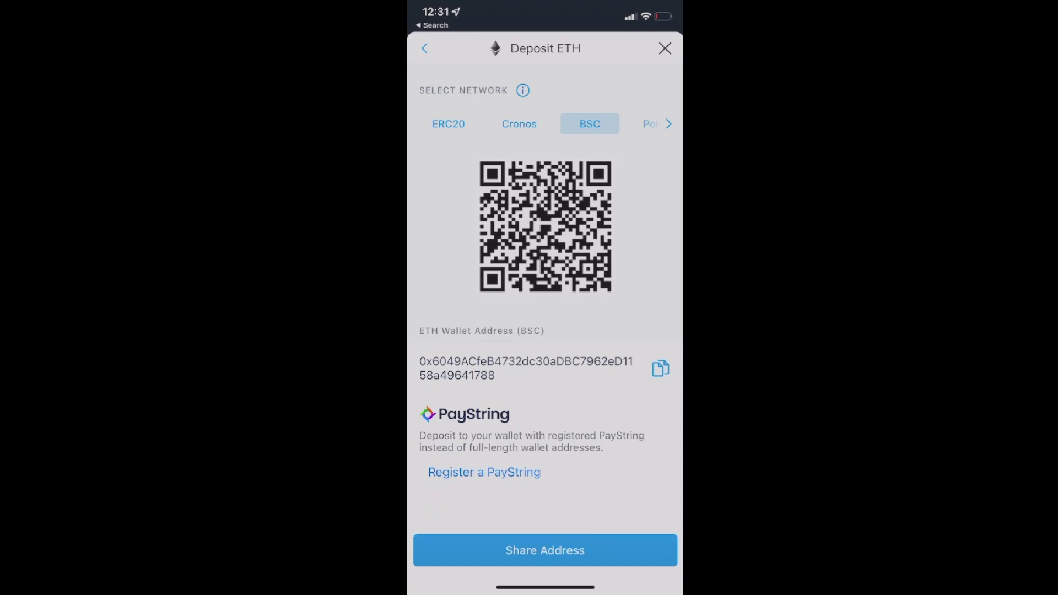
{"action": "left_click", "coordinate": [660, 368]}
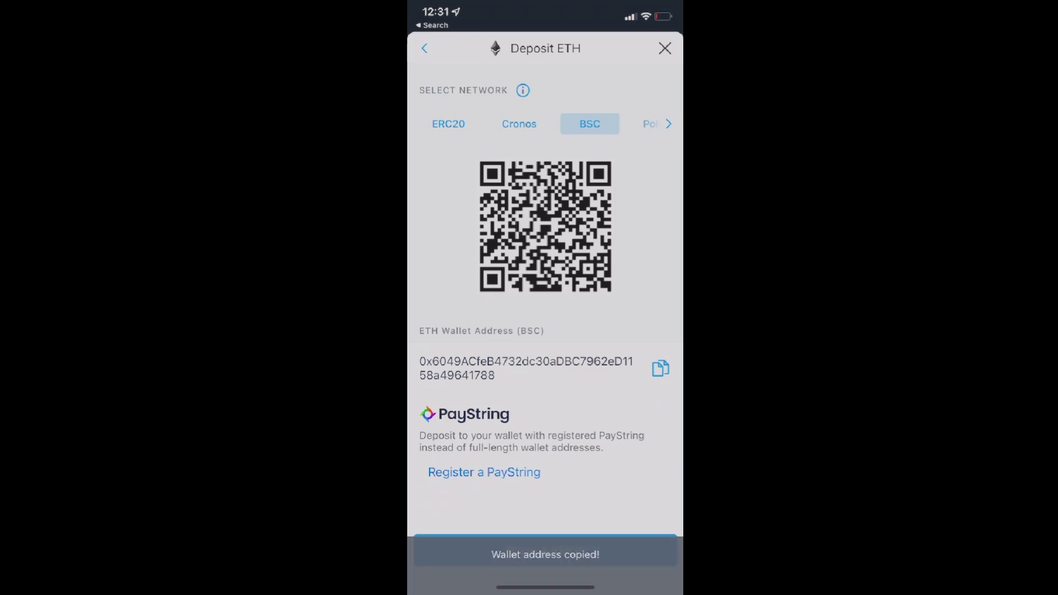